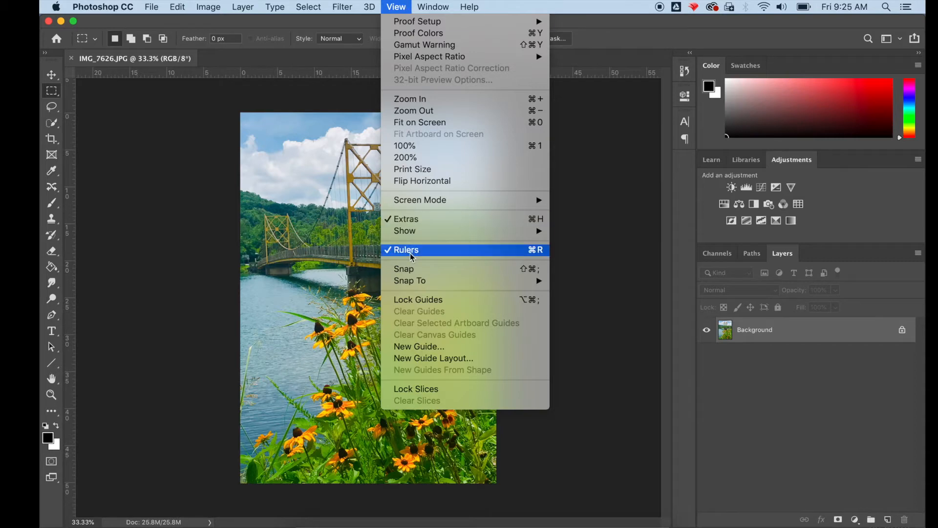
# - Hide the rulers and check the document size information for the bridge photo
pyautogui.click(409, 251)
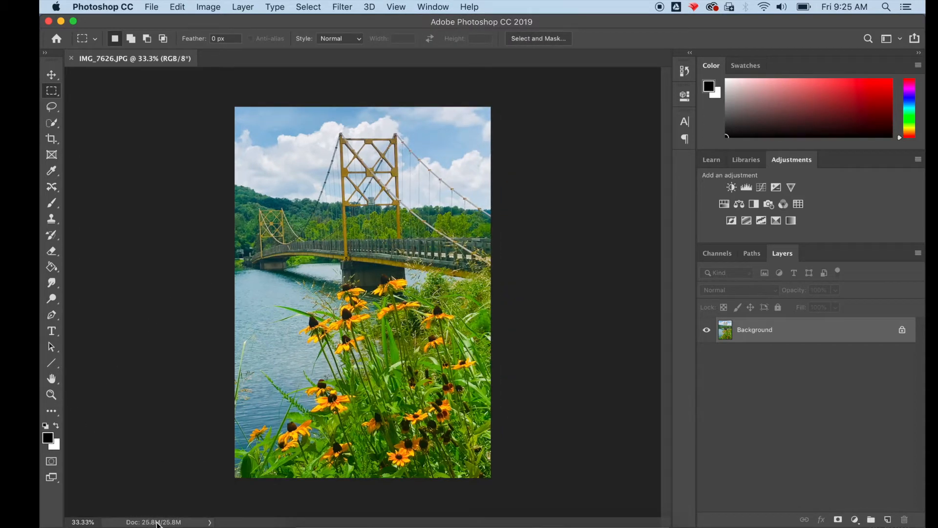
pyautogui.click(156, 521)
pyautogui.click(194, 524)
# - Resize the image to fit the 8 x 10 in 300 dpi preset
pyautogui.click(209, 7)
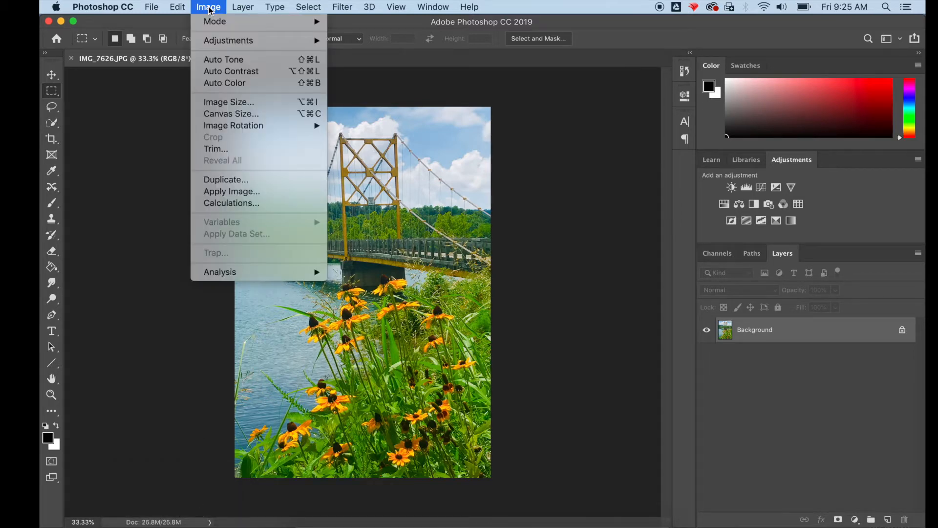
pyautogui.click(290, 104)
pyautogui.click(218, 102)
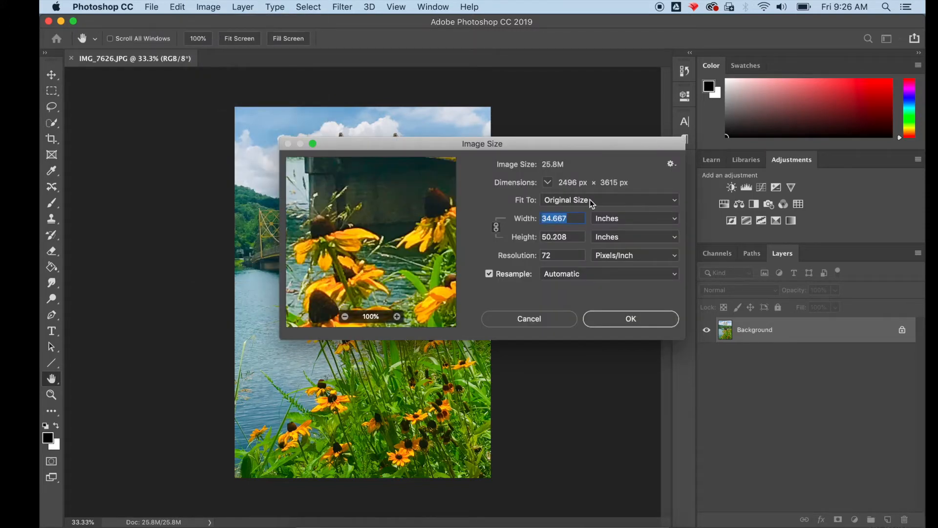
pyautogui.click(590, 200)
pyautogui.click(590, 200)
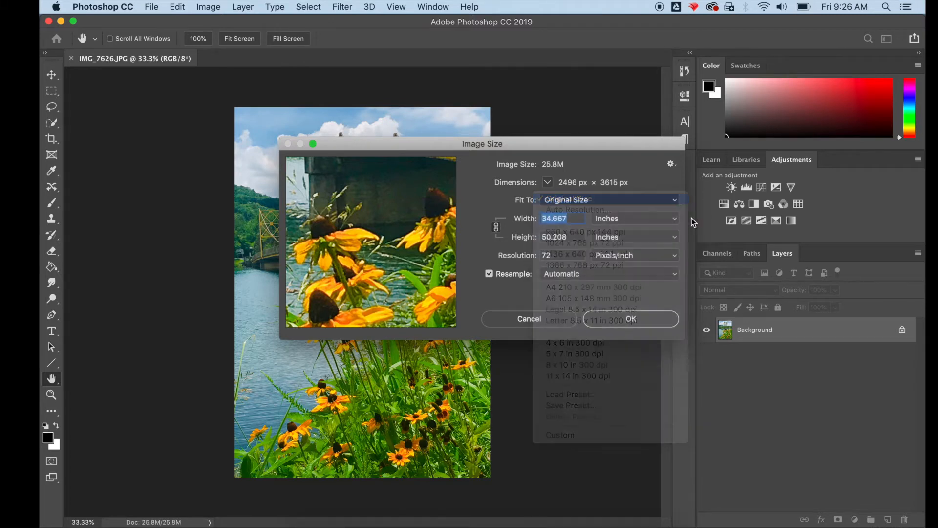
pyautogui.click(671, 203)
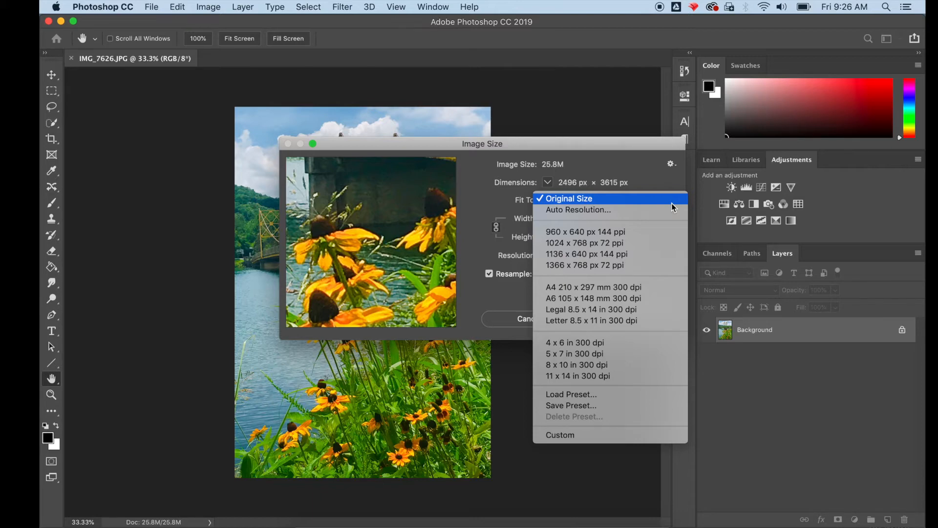
pyautogui.click(652, 364)
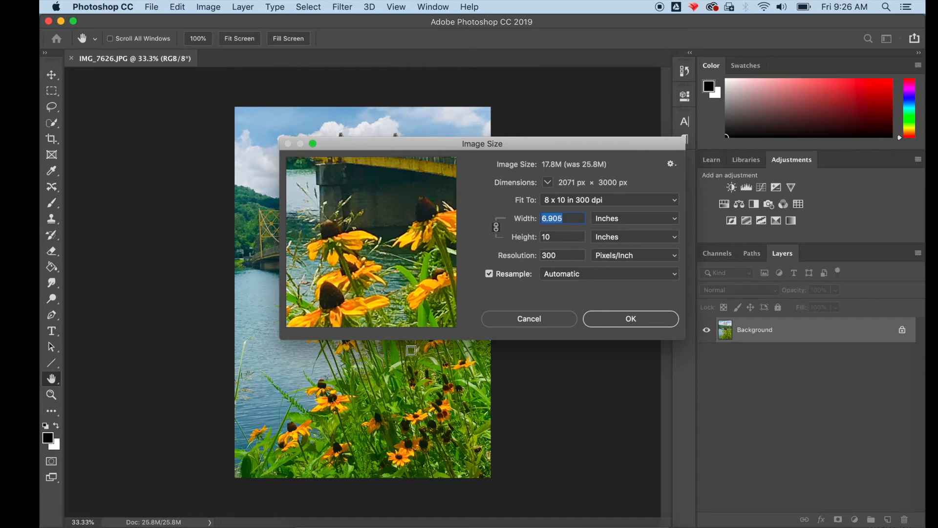
pyautogui.click(608, 321)
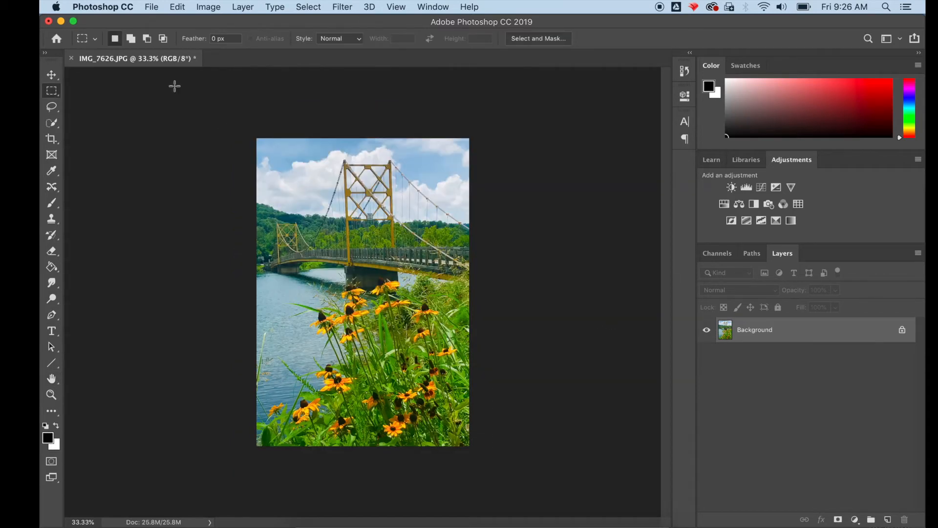
# - Save the image to the Desktop as a JPEG named YellowBridge8x10highres.jpg, raising the quality toward the large-file end
pyautogui.click(152, 7)
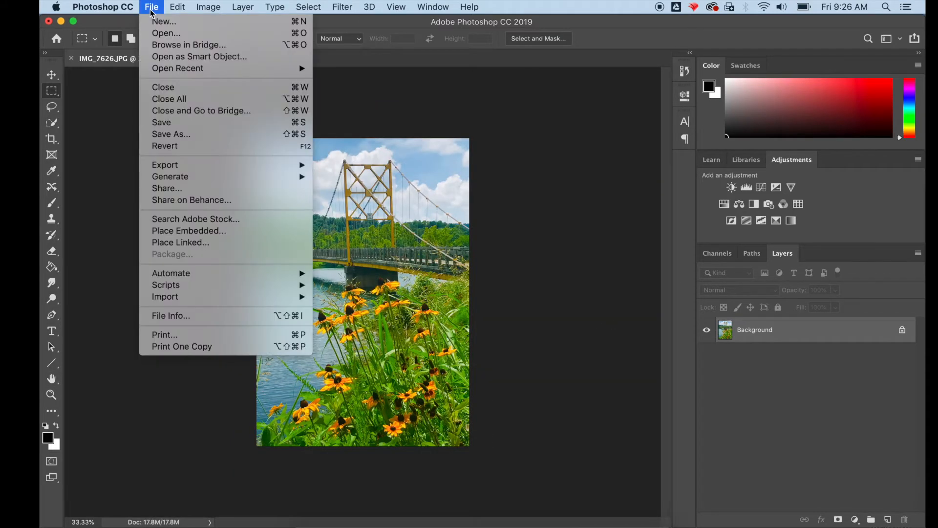
pyautogui.click(184, 133)
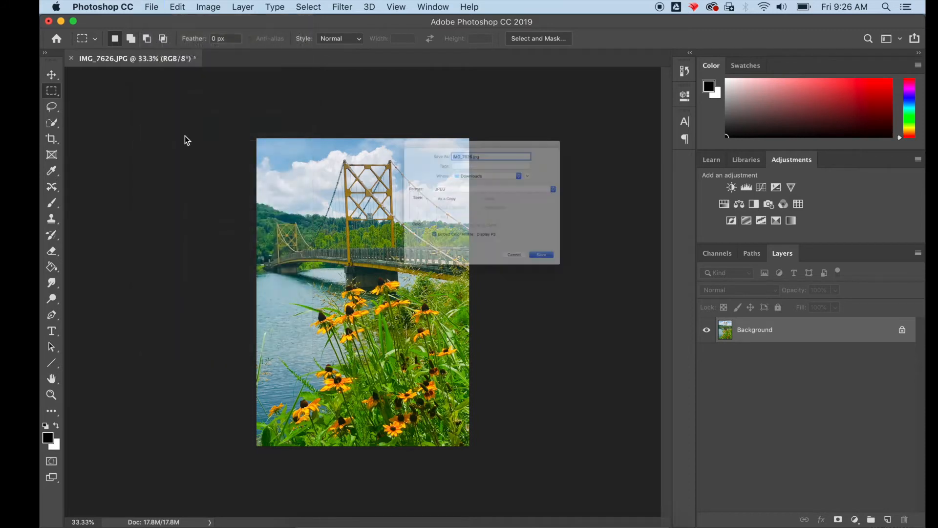
pyautogui.write('YellowBridge8x10')
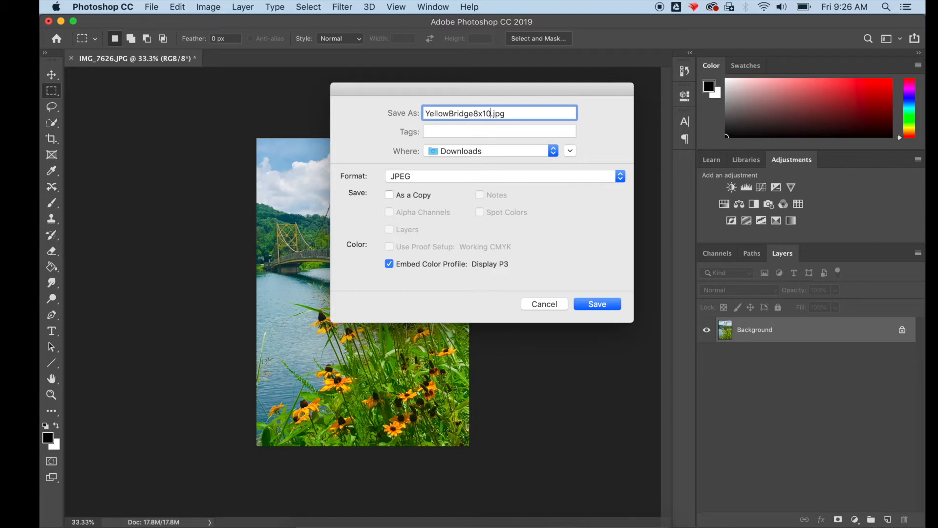
pyautogui.write('highres')
pyautogui.click(549, 154)
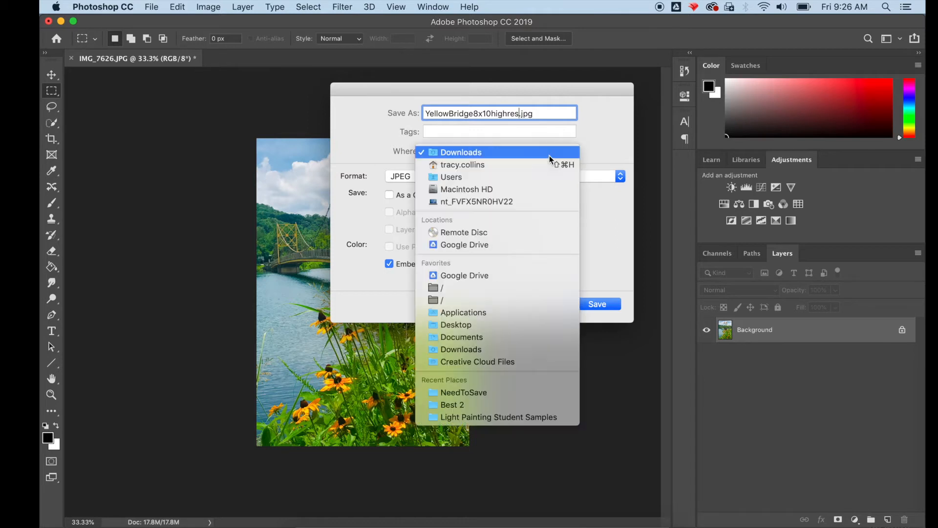
pyautogui.click(489, 326)
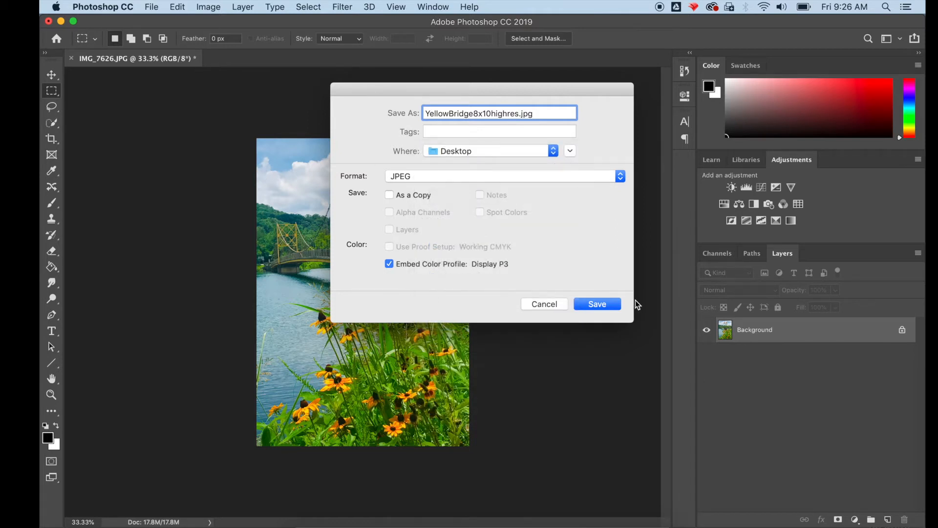
pyautogui.click(605, 309)
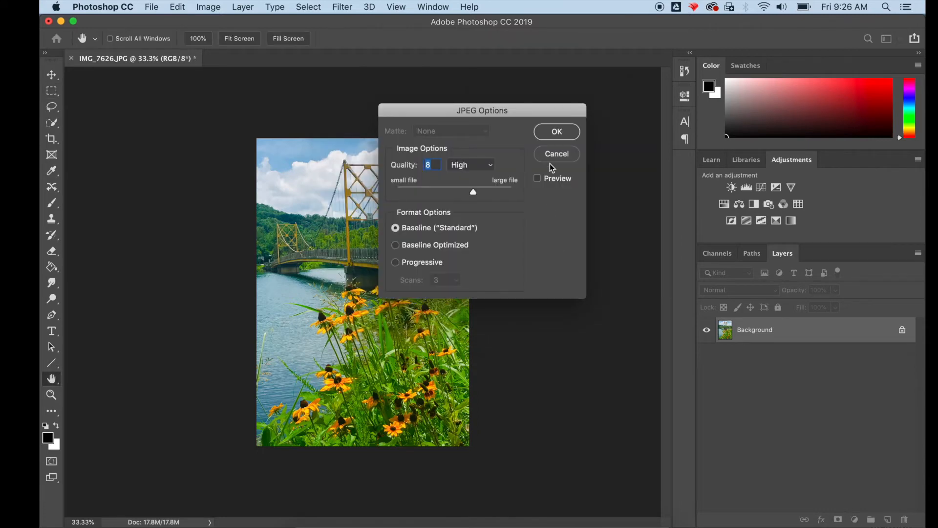
pyautogui.moveTo(473, 192); pyautogui.dragTo(503, 193)
pyautogui.click(555, 129)
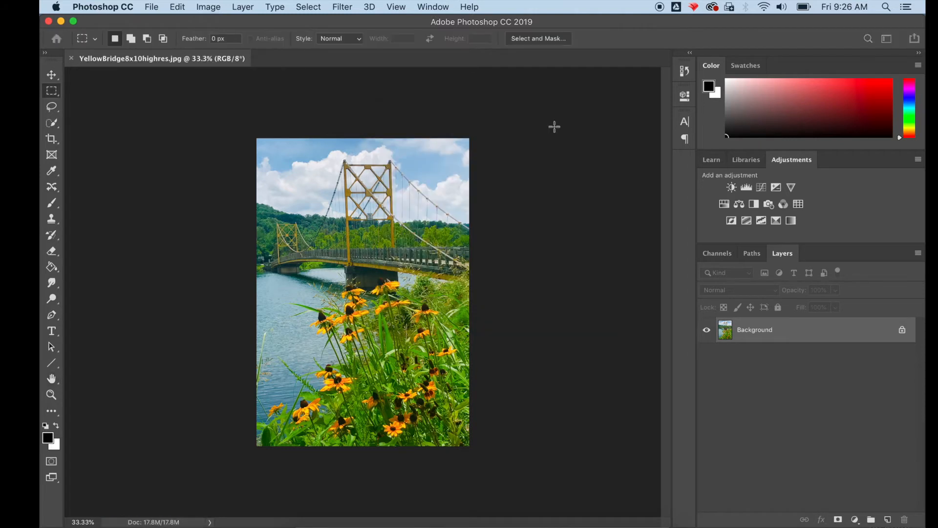
# - Open the Canvas Size settings and examine the available width units and the Relative option
pyautogui.click(201, 9)
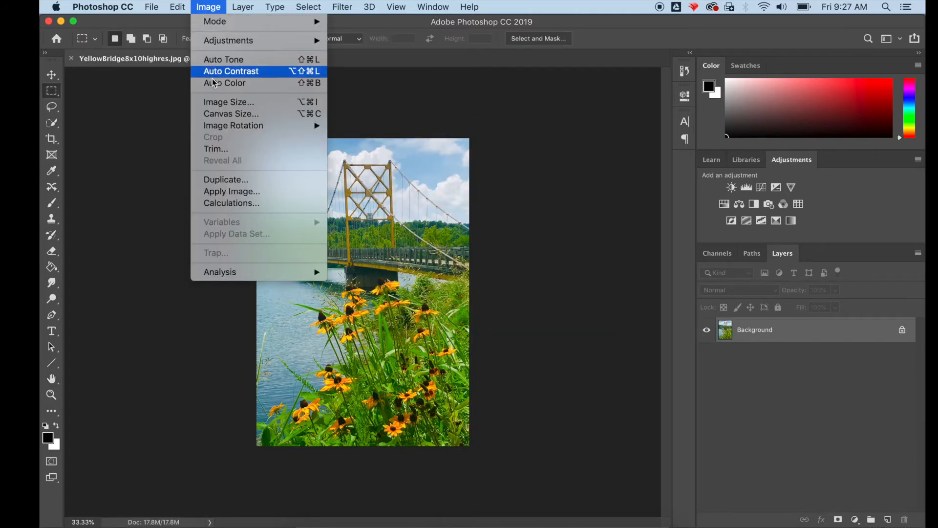
pyautogui.click(218, 114)
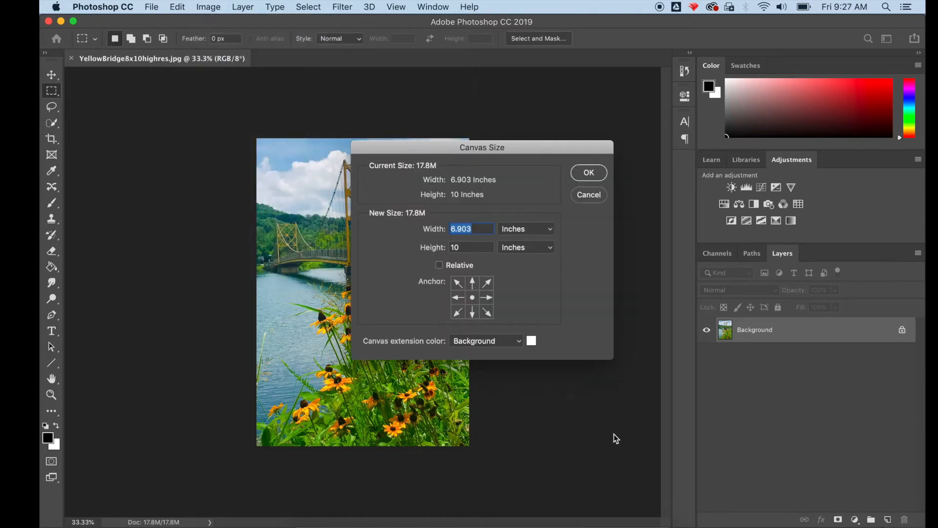
pyautogui.press('super+shift+3')
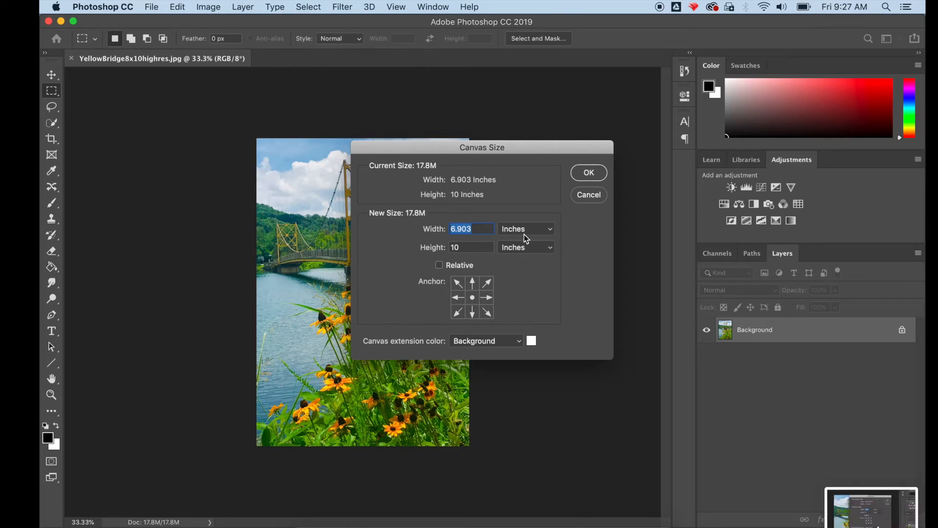
pyautogui.click(535, 230)
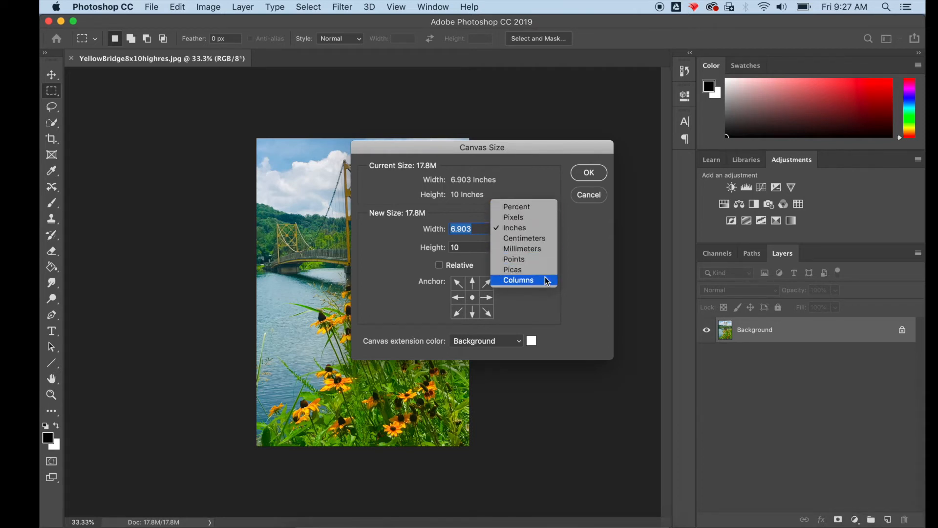
pyautogui.click(604, 241)
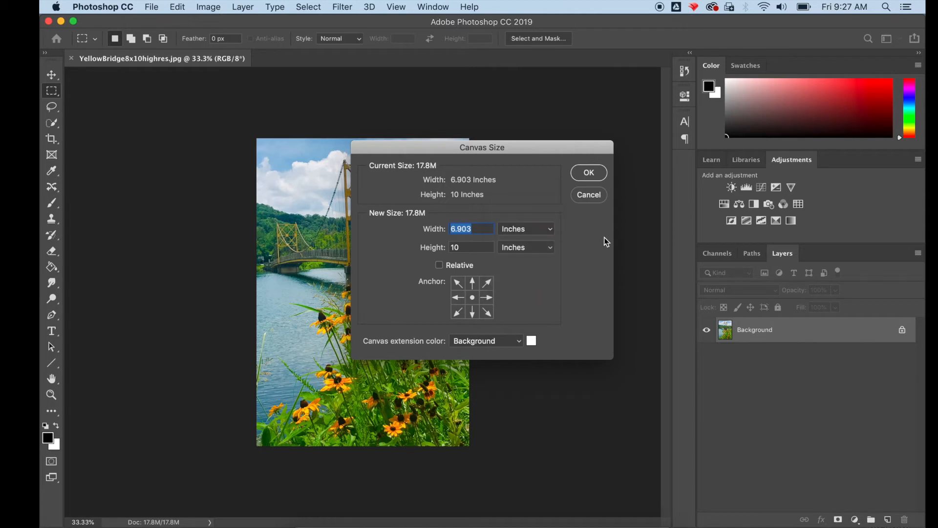
pyautogui.click(440, 265)
pyautogui.click(440, 265)
# - Set the canvas extension color to a custom bright green, hex 4efa73
pyautogui.click(531, 341)
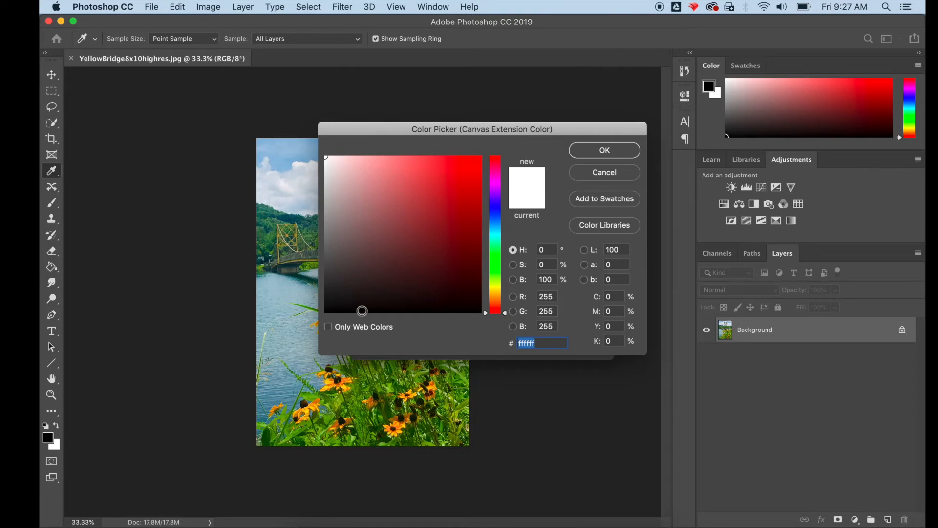
pyautogui.click(497, 255)
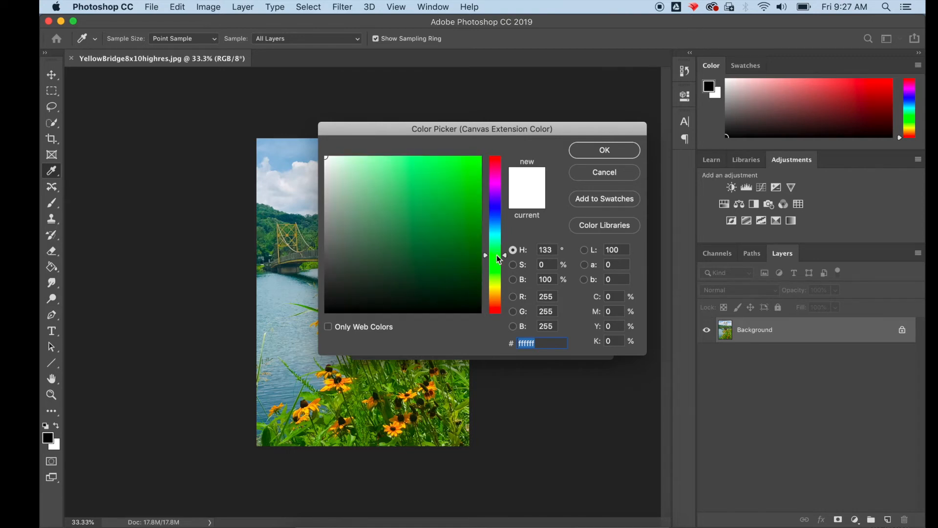
pyautogui.click(433, 158)
pyautogui.click(589, 154)
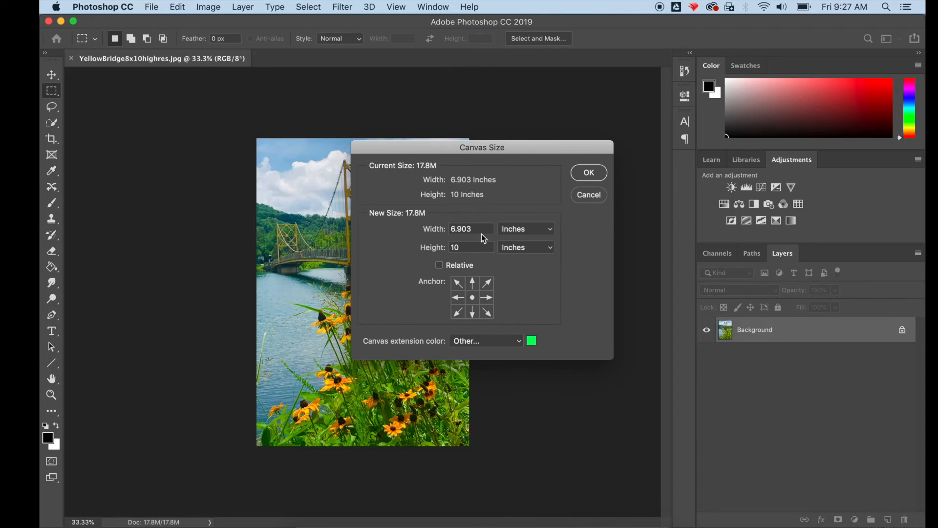
pyautogui.click(510, 346)
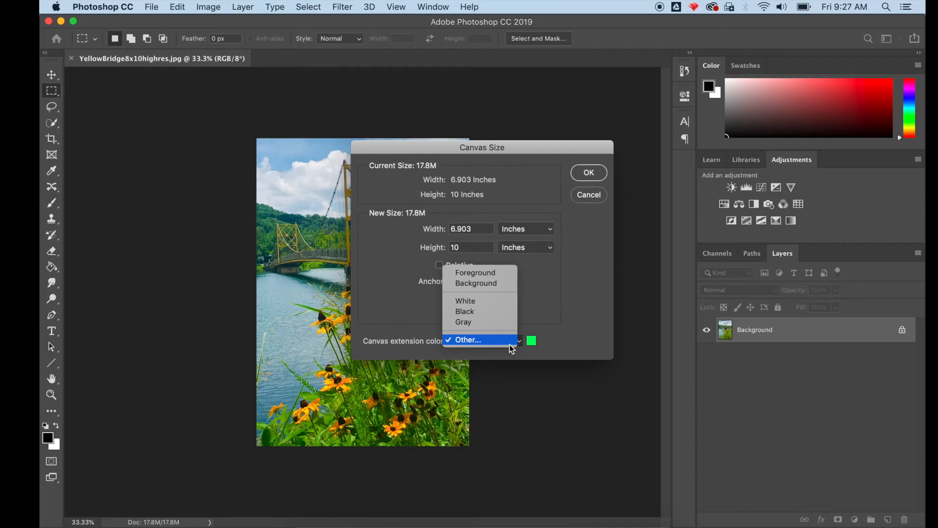
pyautogui.click(510, 343)
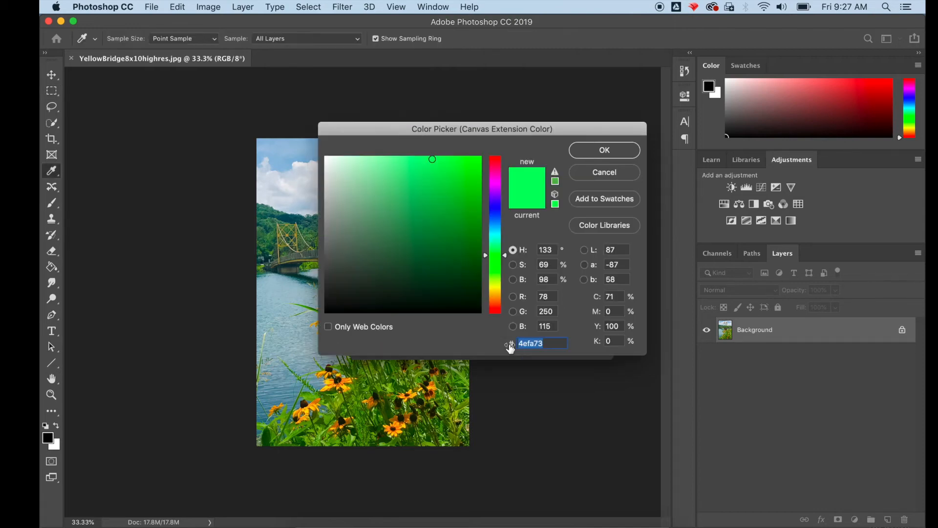
pyautogui.click(593, 155)
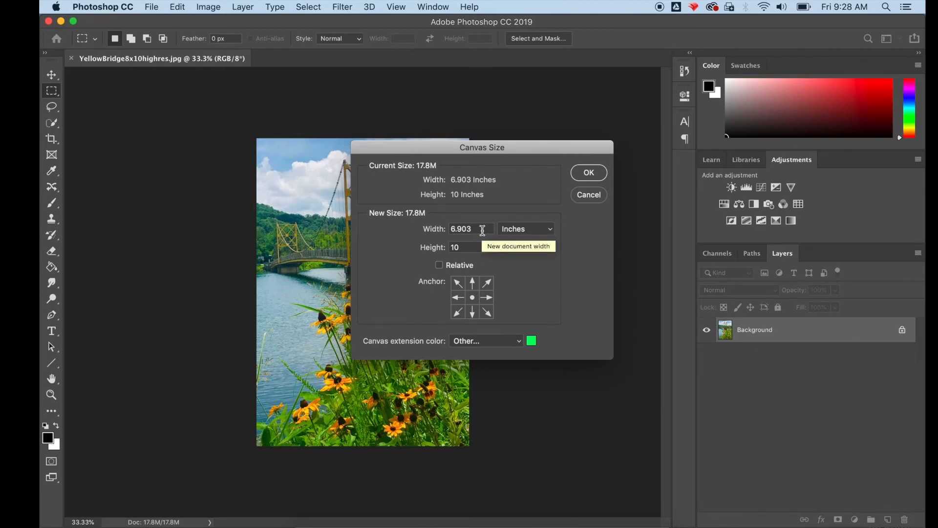
# - Enlarge the canvas to 10 inches wide and 14 inches high, keeping the image anchored at the center
pyautogui.moveTo(479, 228); pyautogui.dragTo(425, 218)
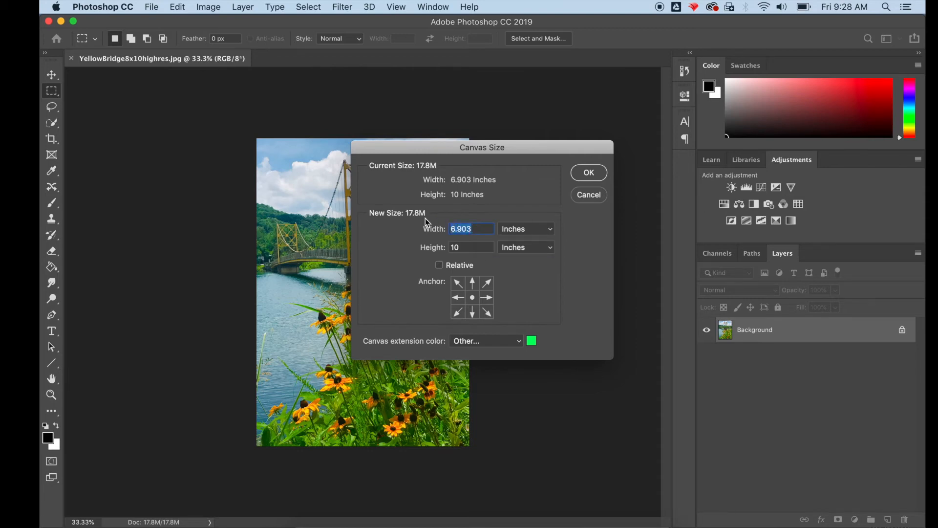
pyautogui.write('10')
pyautogui.moveTo(467, 248); pyautogui.dragTo(440, 248)
pyautogui.write('14')
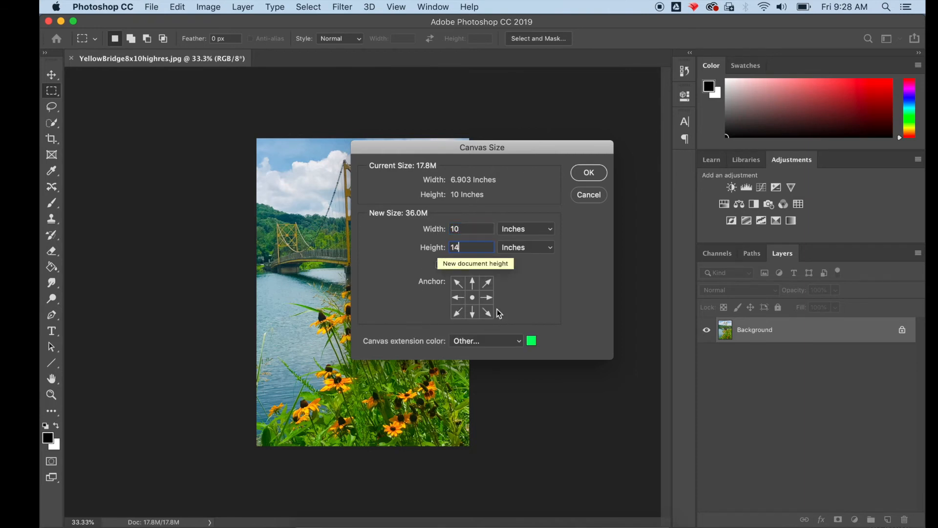
pyautogui.click(476, 302)
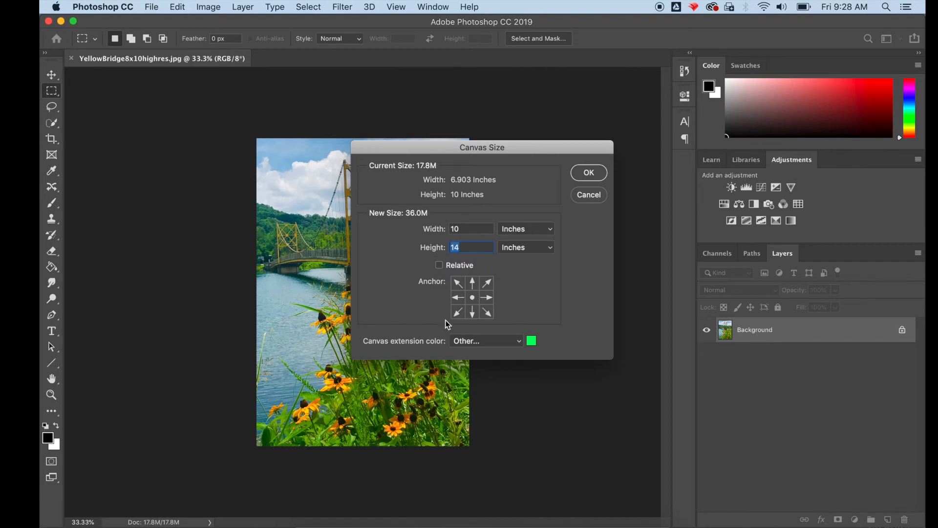
pyautogui.click(597, 172)
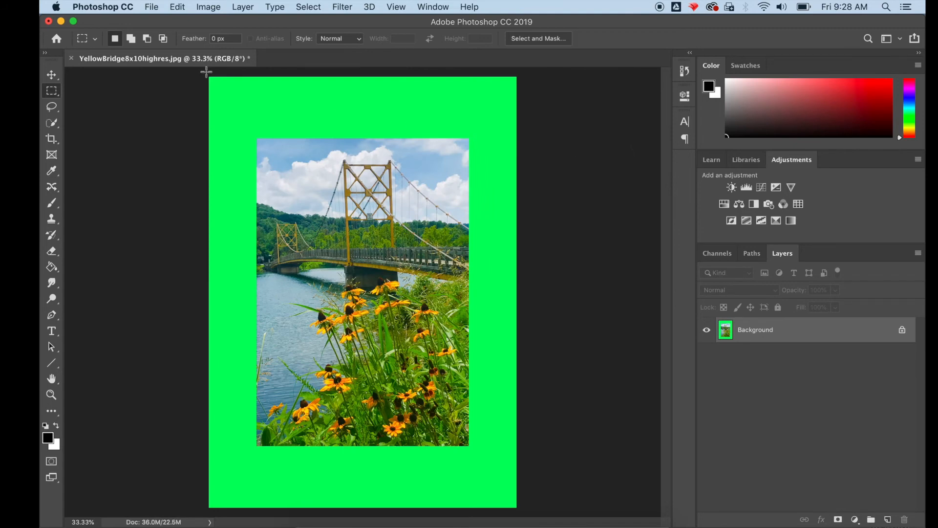
# - Try to recolor the green border by reapplying Canvas Size at 10 x 14 inches with a black extension color
pyautogui.click(207, 8)
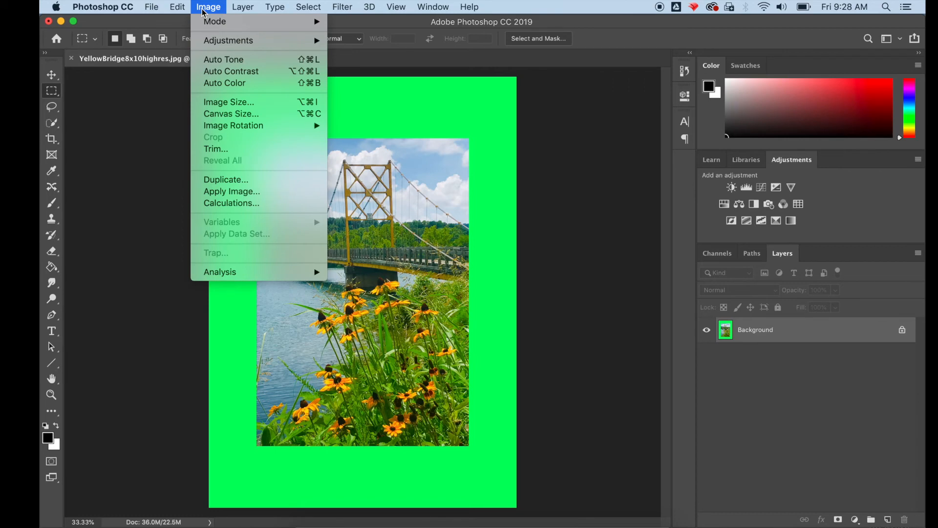
pyautogui.click(231, 113)
pyautogui.moveTo(414, 147); pyautogui.dragTo(597, 109)
pyautogui.click(716, 306)
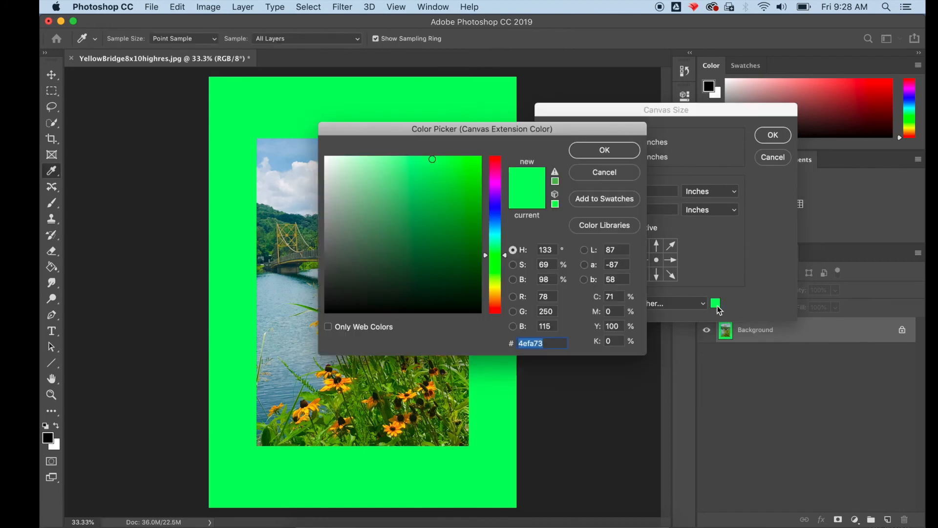
pyautogui.click(605, 172)
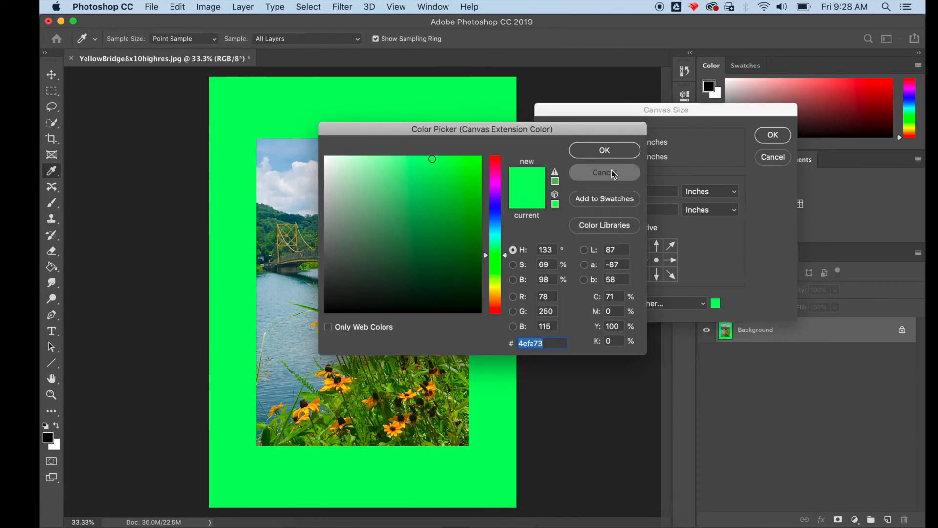
pyautogui.click(696, 304)
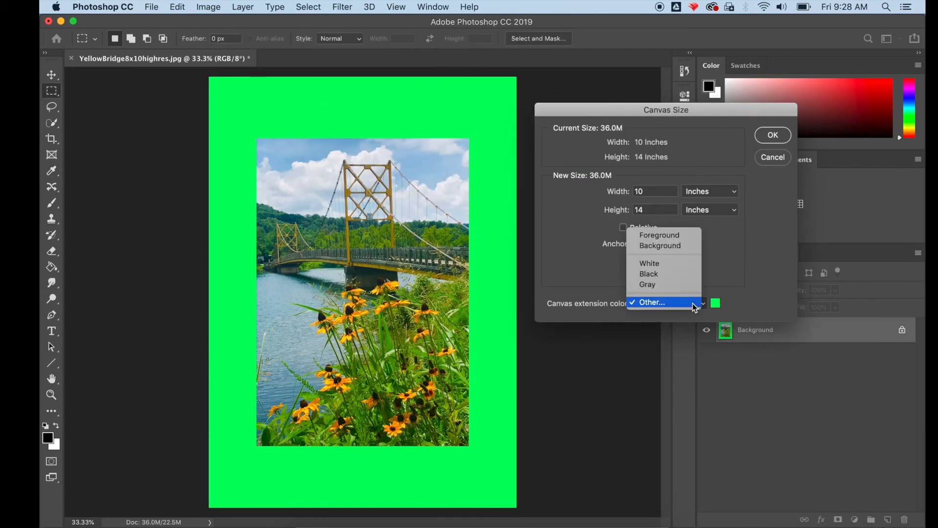
pyautogui.click(684, 281)
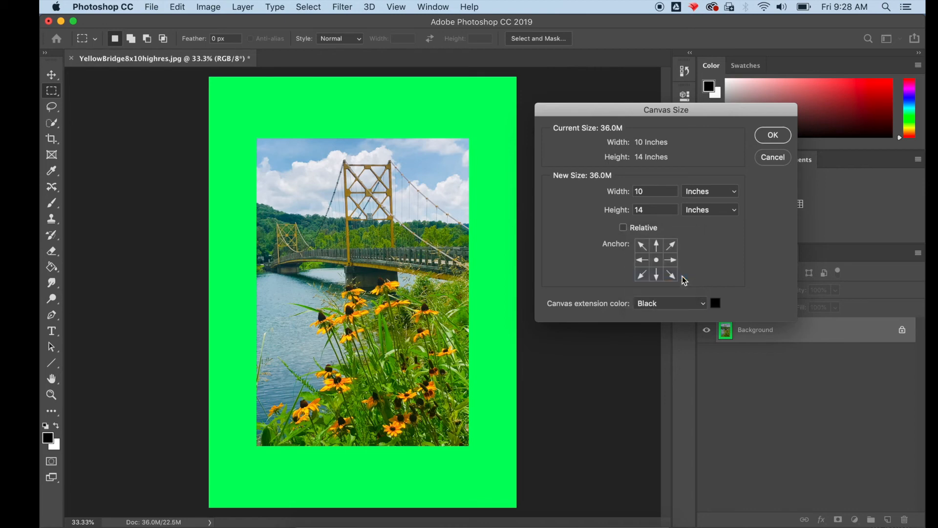
pyautogui.click(773, 136)
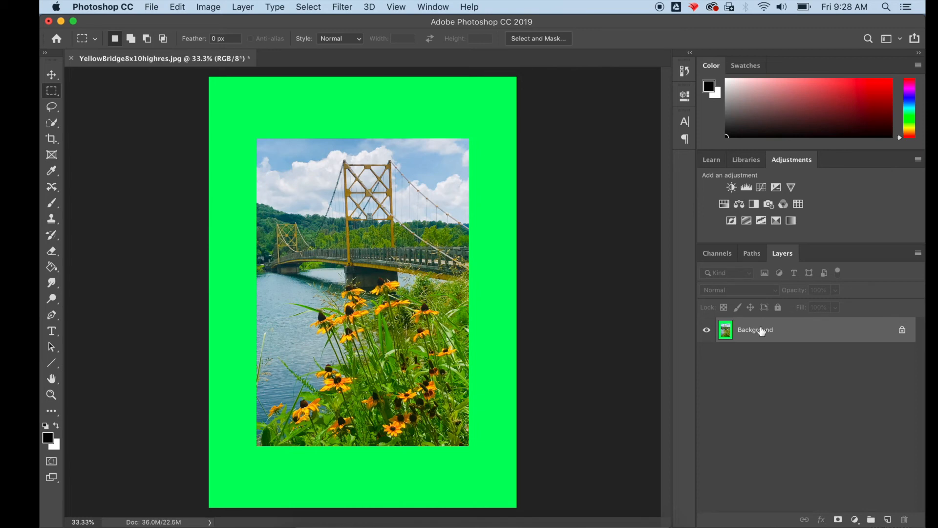
pyautogui.click(173, 8)
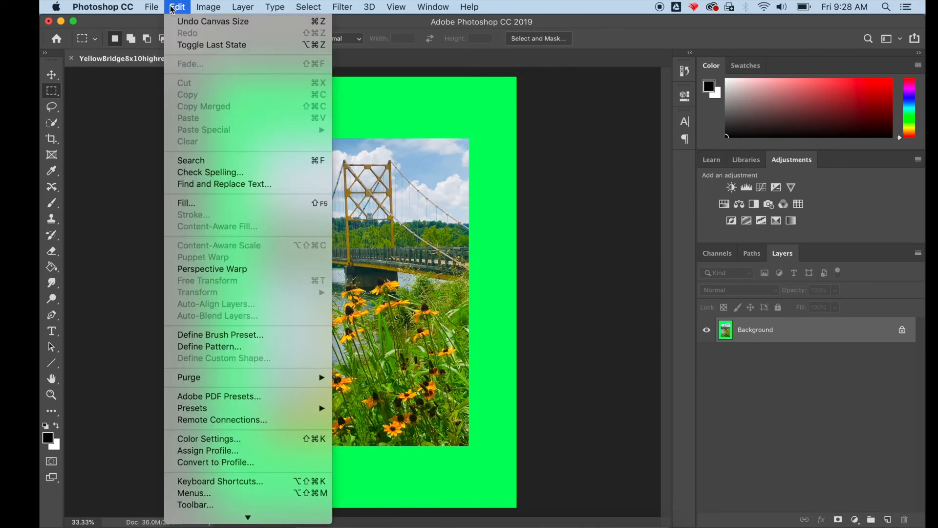
pyautogui.moveTo(208, 7)
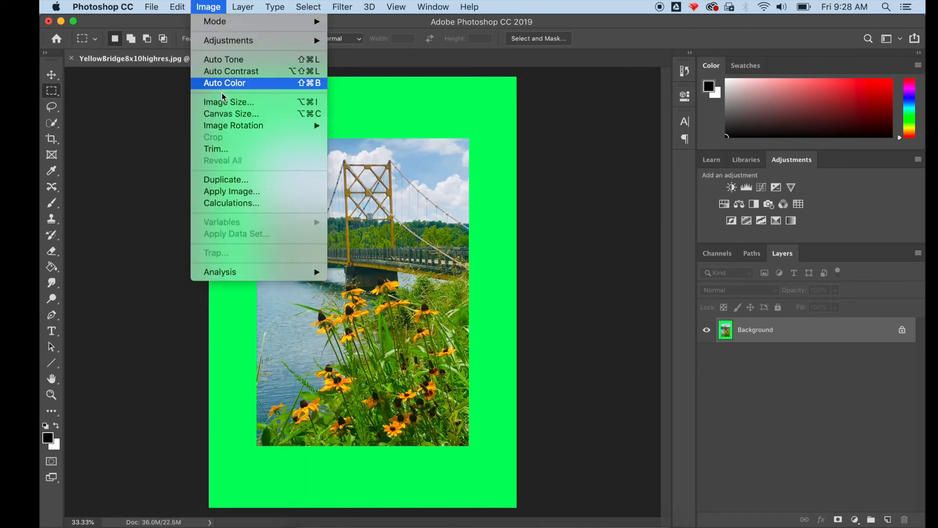
pyautogui.click(230, 115)
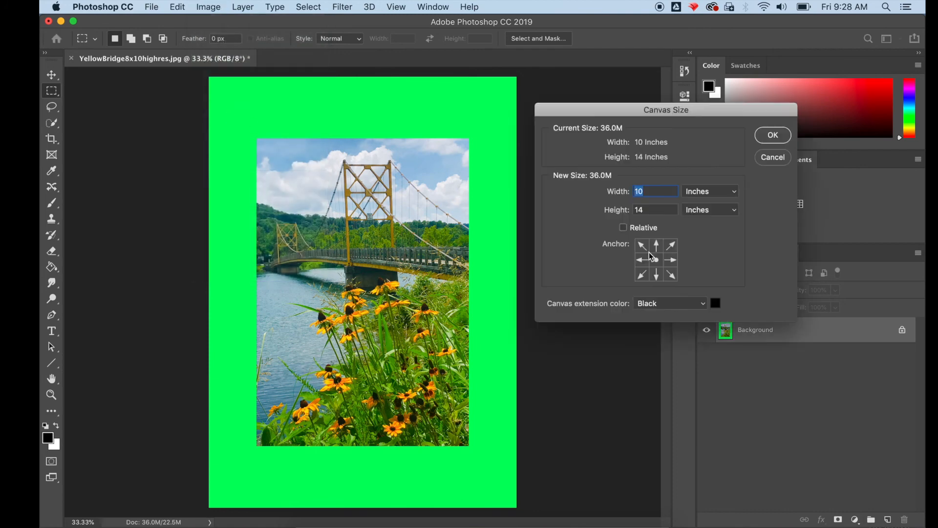
pyautogui.click(668, 308)
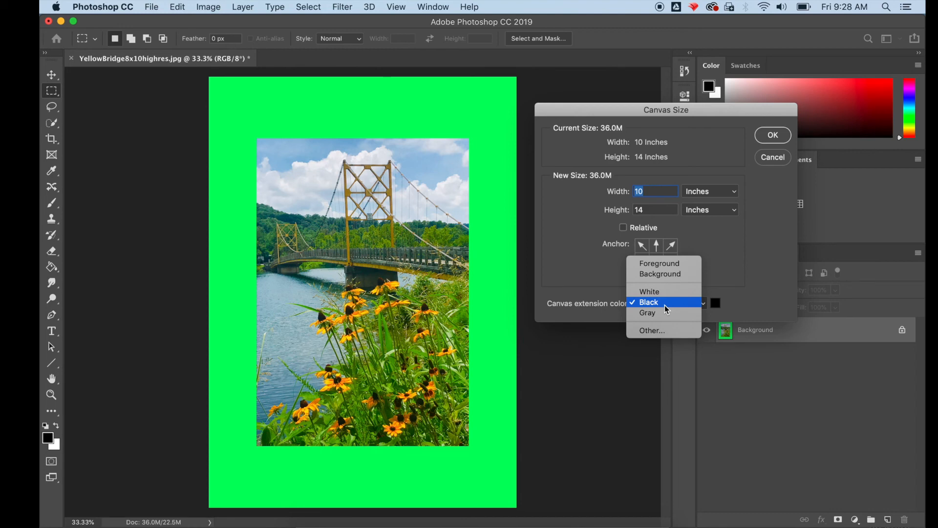
pyautogui.click(772, 161)
pyautogui.click(773, 162)
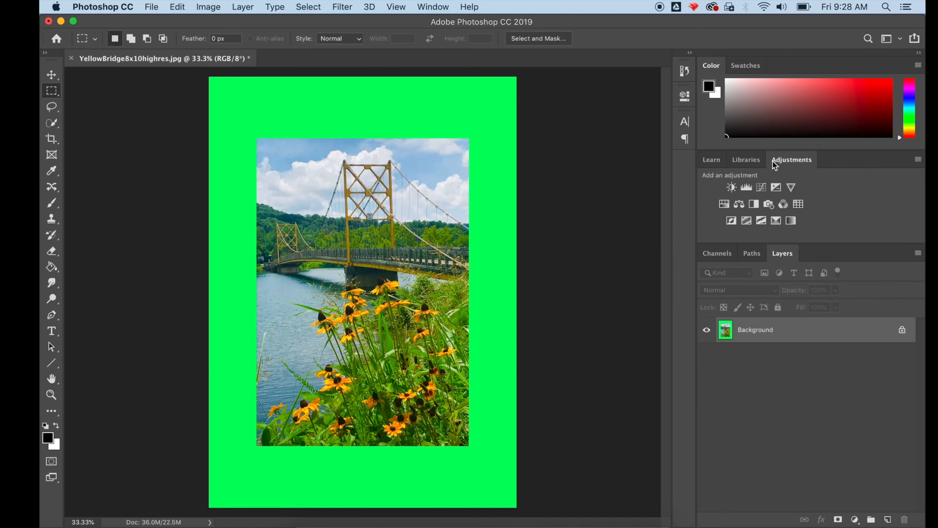
# - Undo the green canvas extension and enlarge the canvas to 12 inches wide and 14 inches high with a black extension color
pyautogui.press('super+z')
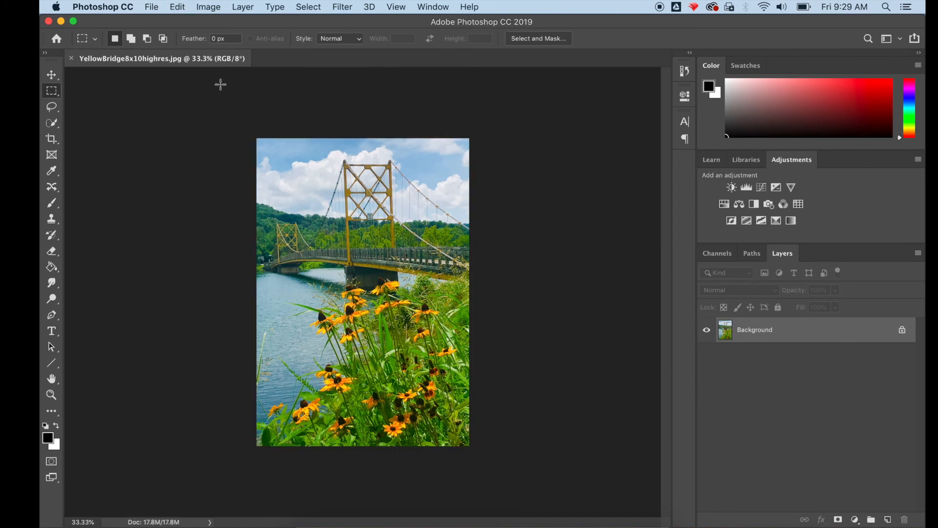
pyautogui.click(209, 7)
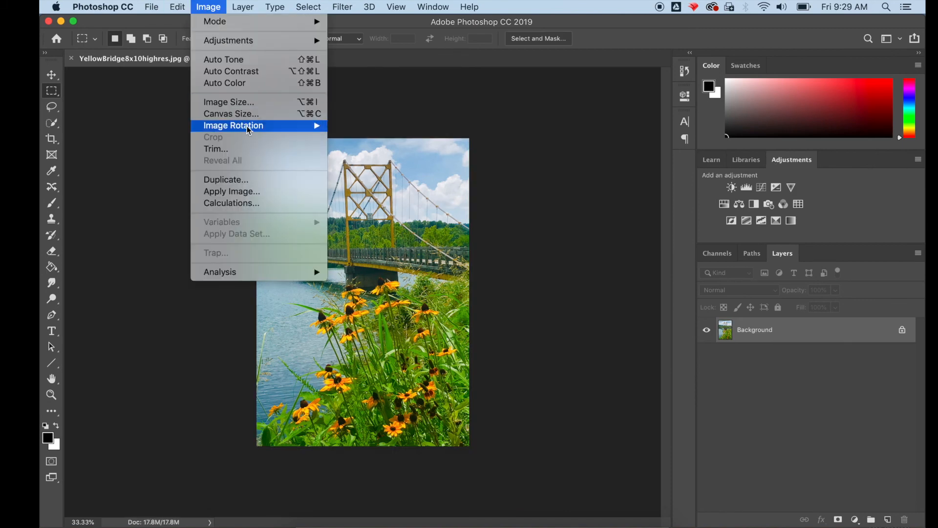
pyautogui.click(245, 114)
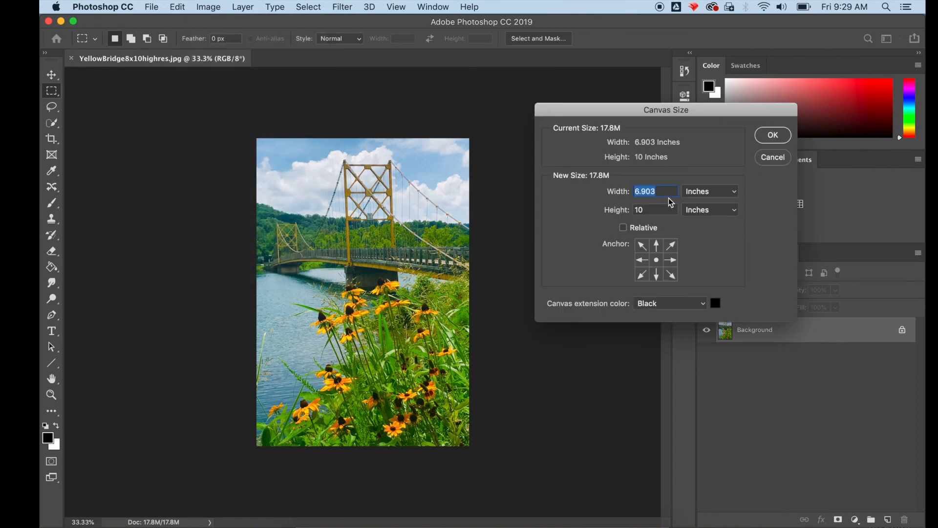
pyautogui.write('12')
pyautogui.moveTo(649, 210); pyautogui.dragTo(617, 210)
pyautogui.write('14')
pyautogui.click(782, 135)
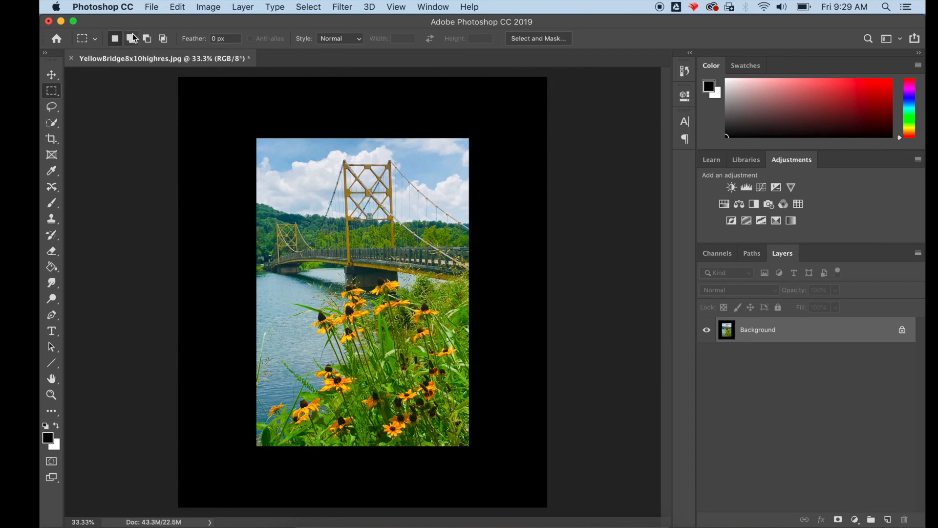
# - Save the bordered image as a separate JPEG named YellowBridge8x10highresb.jpg on the Desktop
pyautogui.click(152, 7)
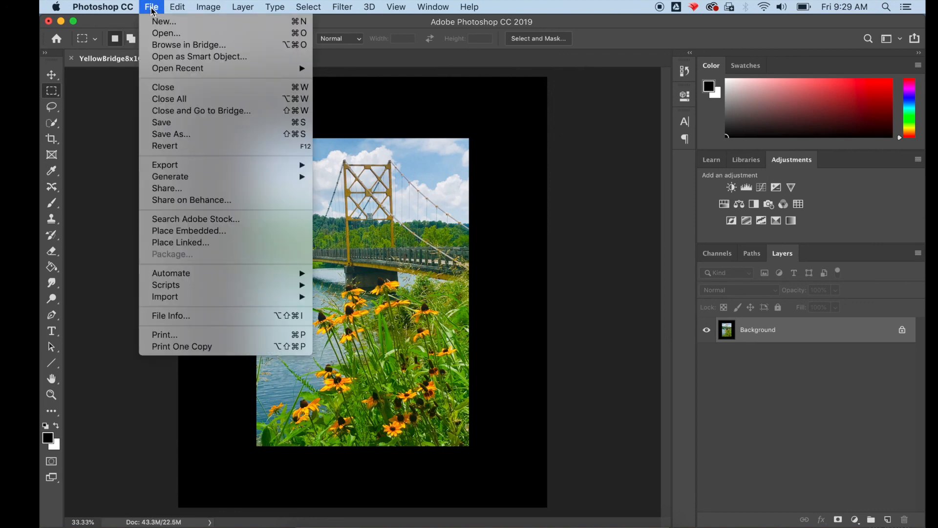
pyautogui.click(180, 136)
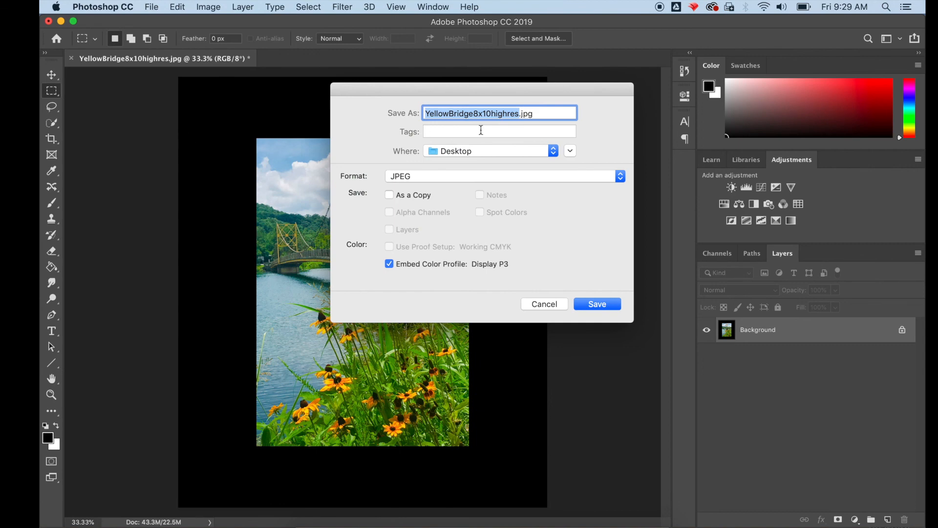
pyautogui.click(519, 115)
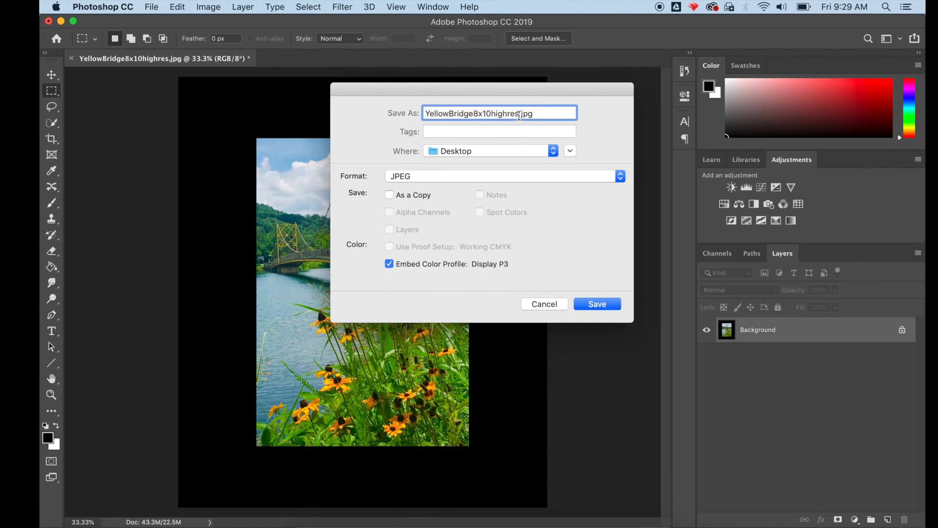
pyautogui.write('b')
pyautogui.click(595, 305)
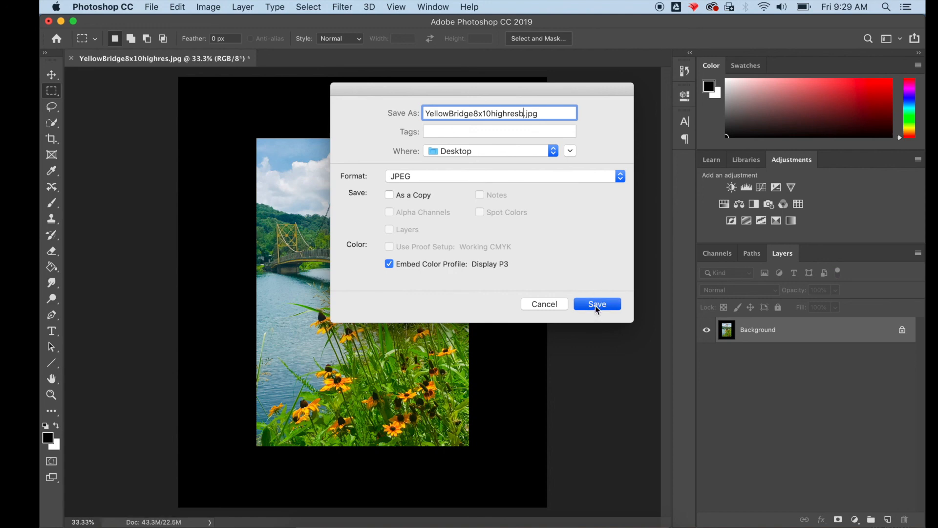
pyautogui.click(555, 132)
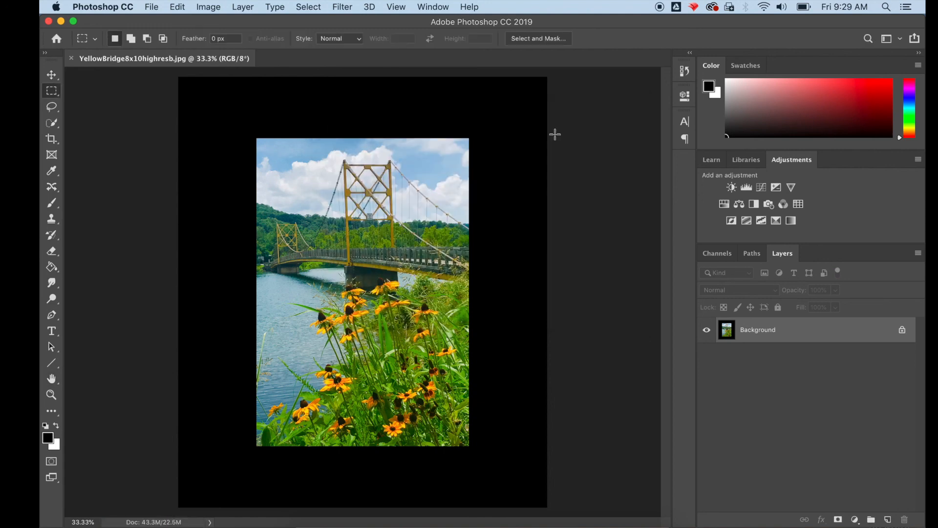